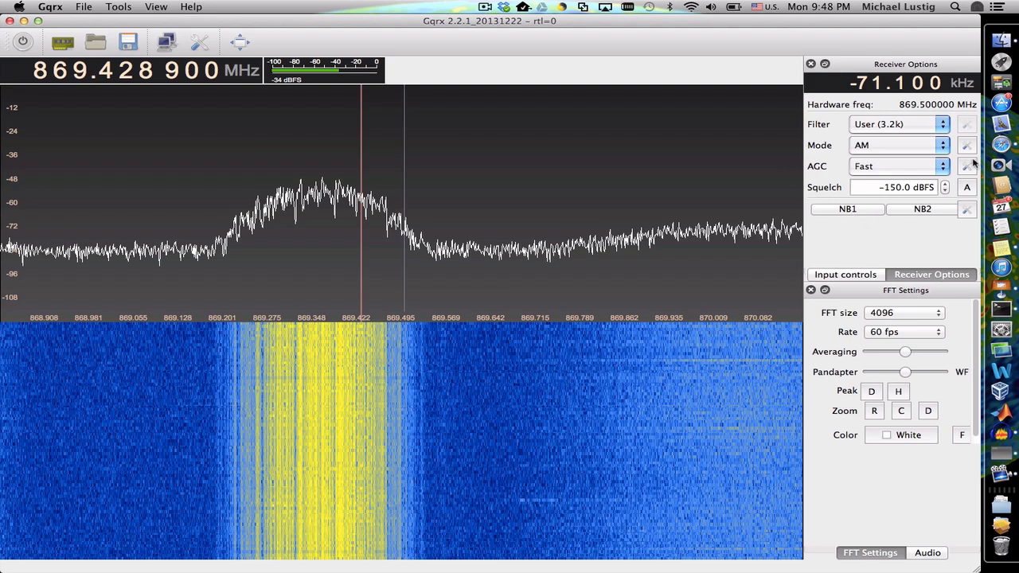
Switch to Safari to view the Kalibrate page about the 67708.3 Hz correction burst
left_click(1000, 144)
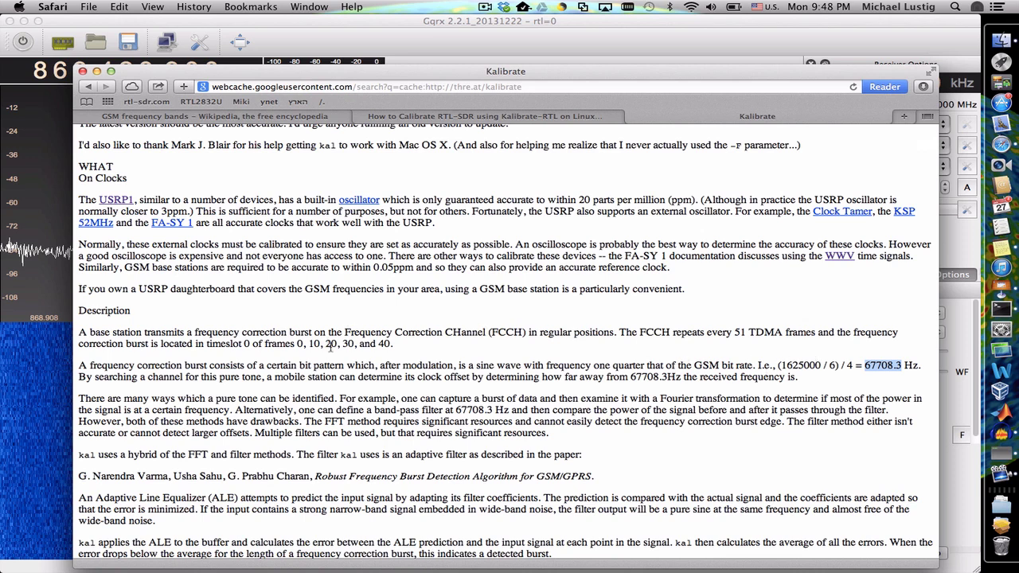
Highlight the FCCH frame numbers 0–40 and the 67708 Hz tone on Kalibrate, then return to Gqrx
left_click_drag(298, 344, 390, 345)
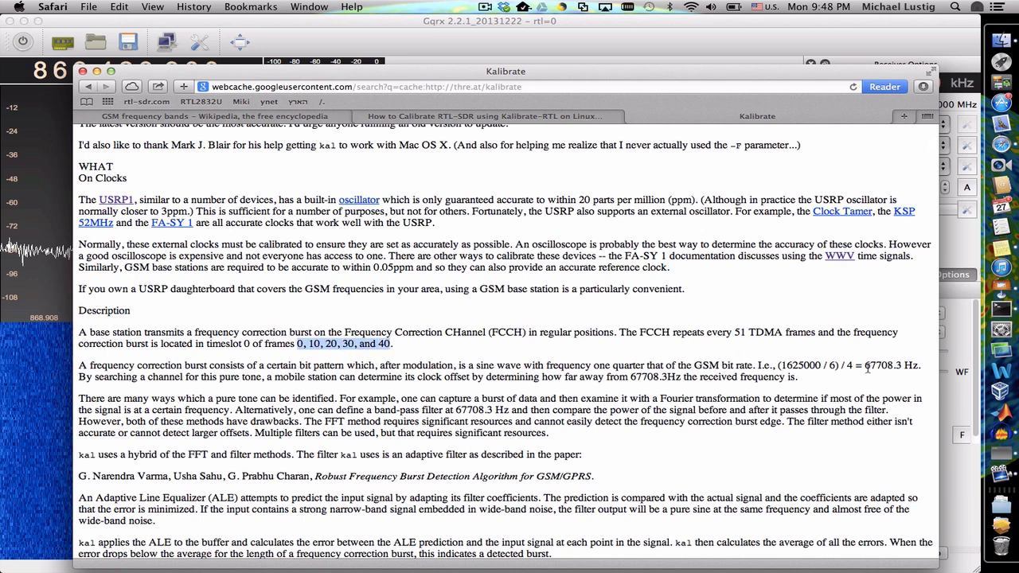
left_click_drag(865, 365, 893, 365)
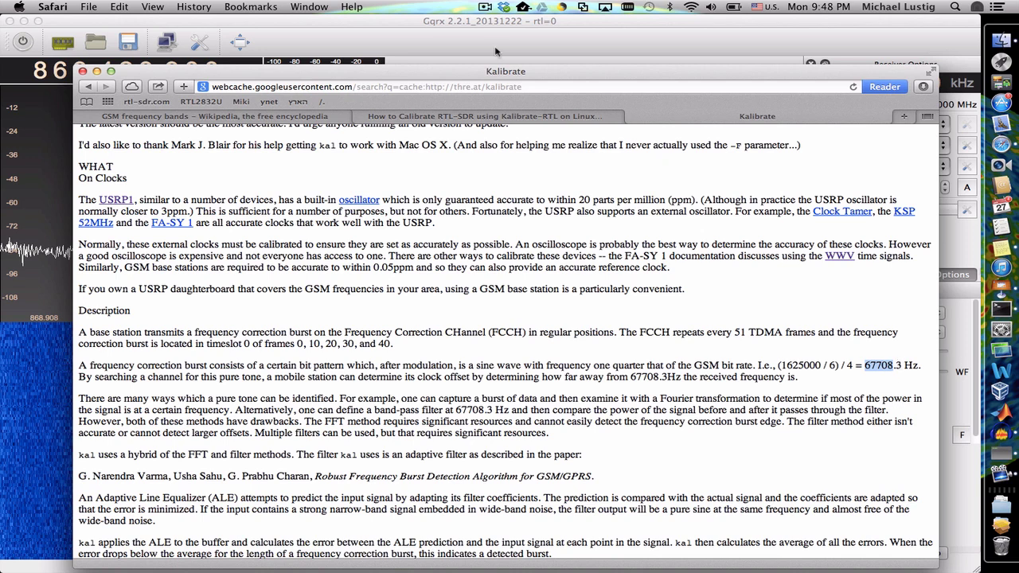
left_click(379, 26)
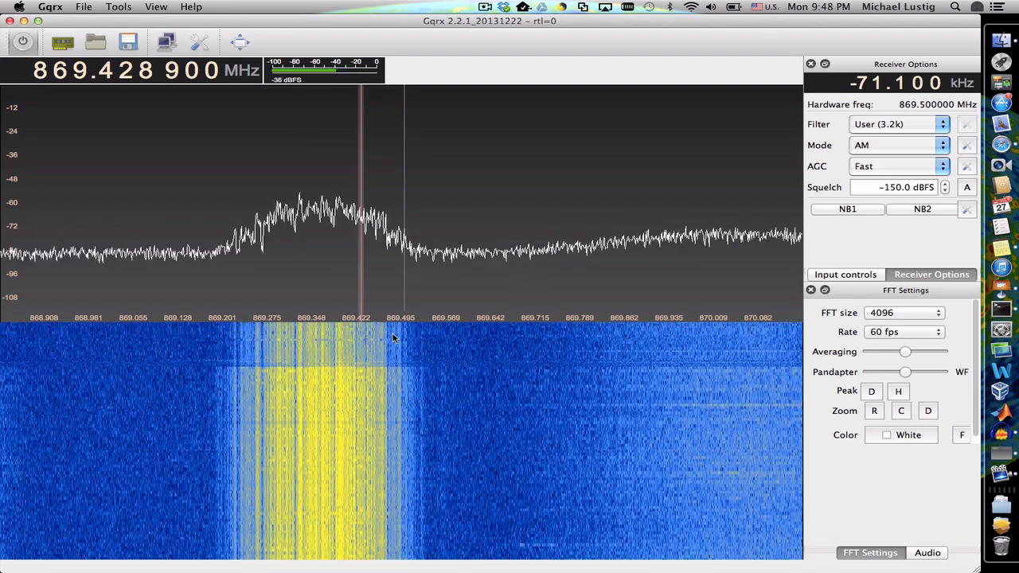
Zoom the spectrum, use FFT size 16384, and retune onto the pure tone at 869.428700 MHz
scroll(340, 319, "up", 10)
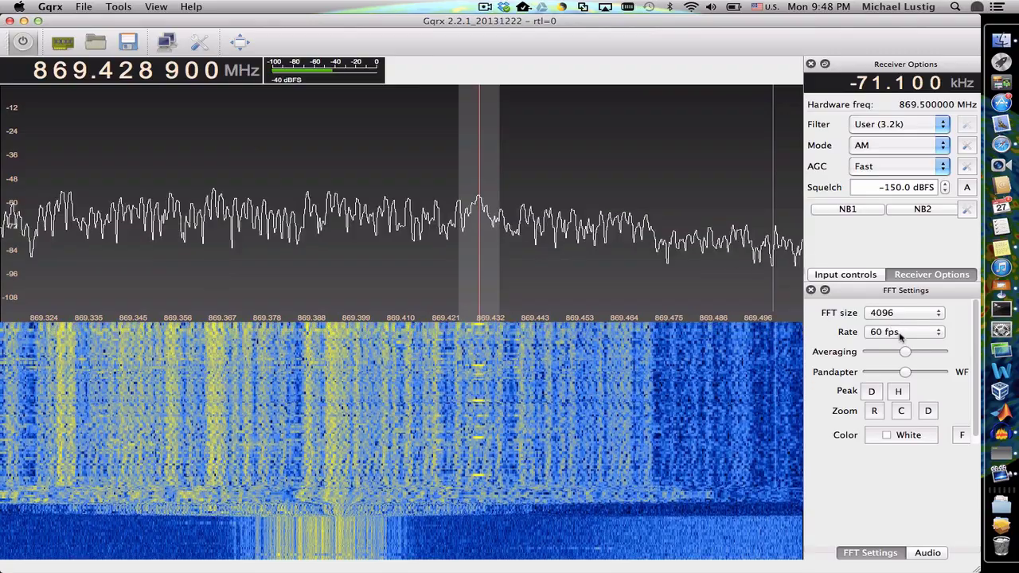
left_click(915, 314)
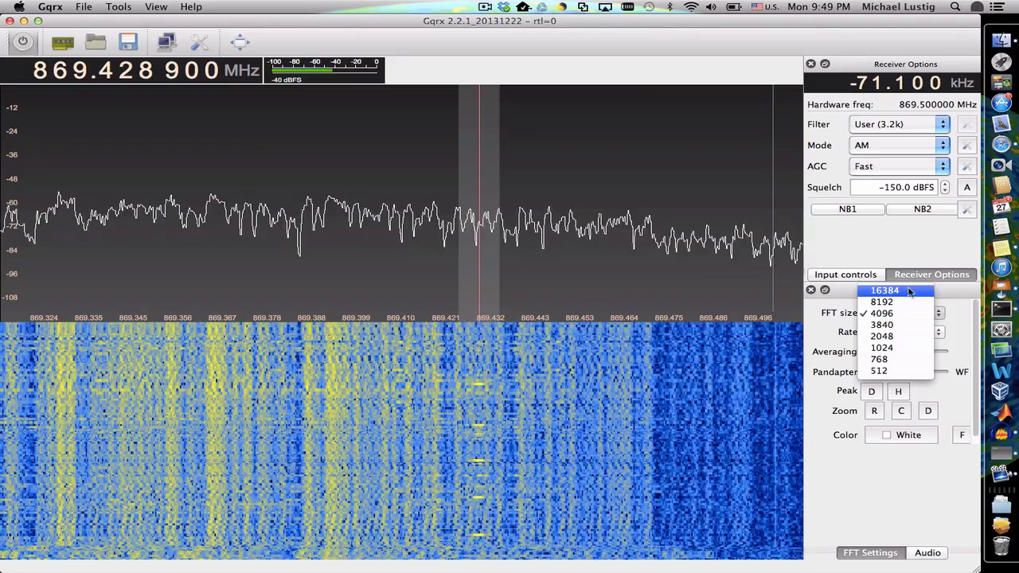
left_click(910, 291)
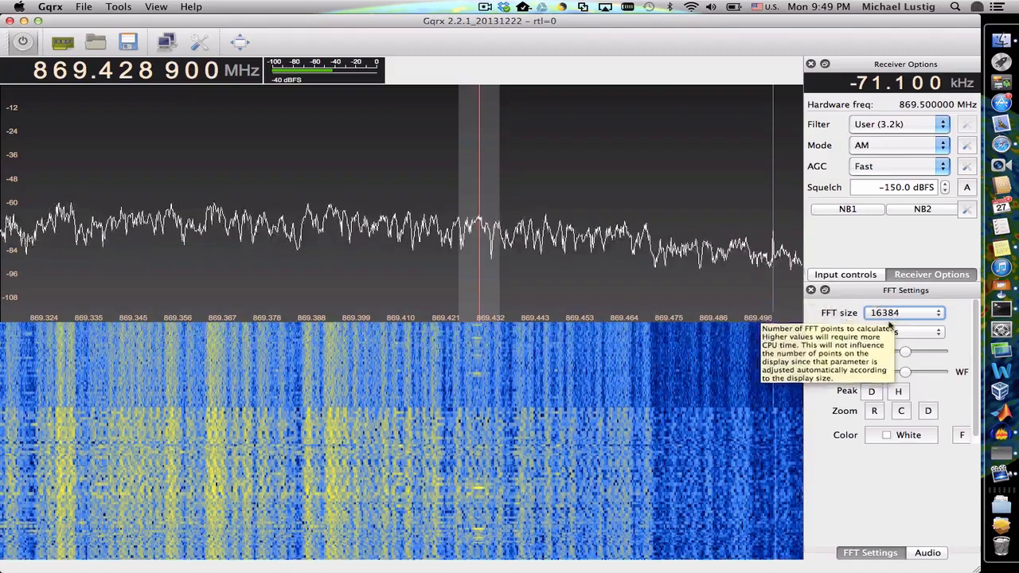
left_click(478, 183)
mouse_move(478, 183)
left_mouse_down()
mouse_move(462, 173)
mouse_move(472, 173)
left_mouse_up()
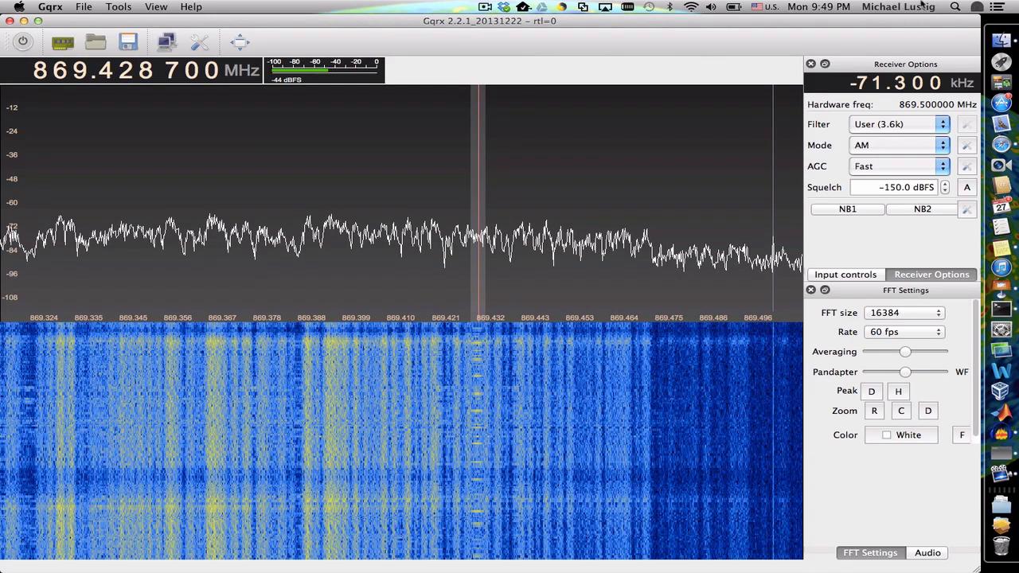
Calculate 869.4287 − 869.467 in Spotlight (−0.0383 MHz), then switch back to the Kalibrate page
left_click(955, 6)
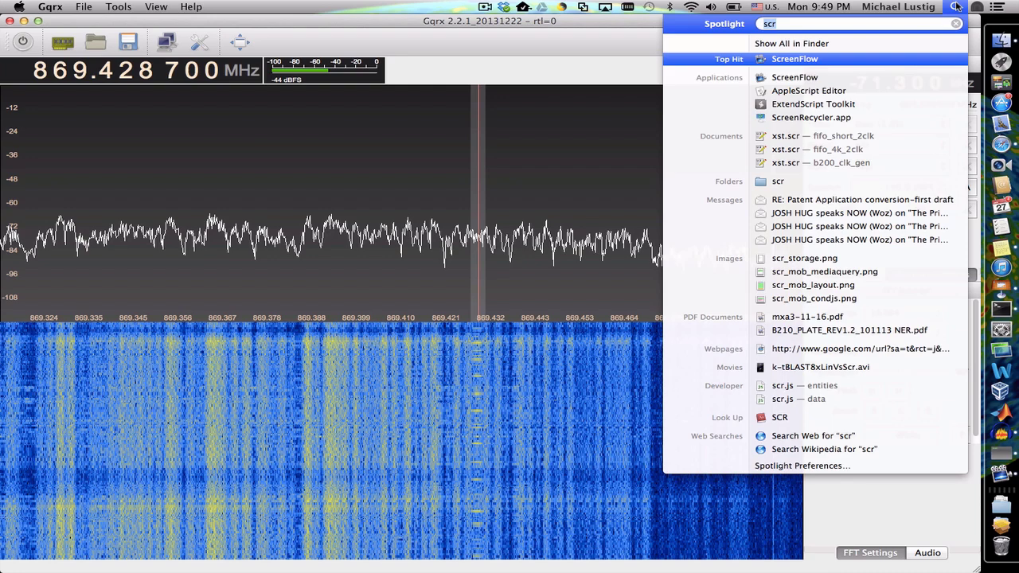
type("869")
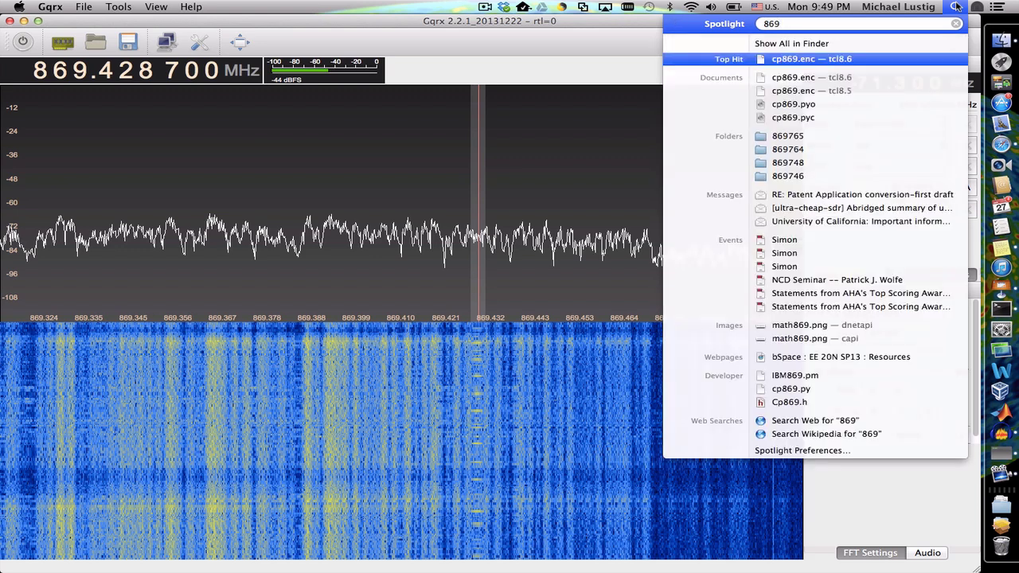
type(".4287-")
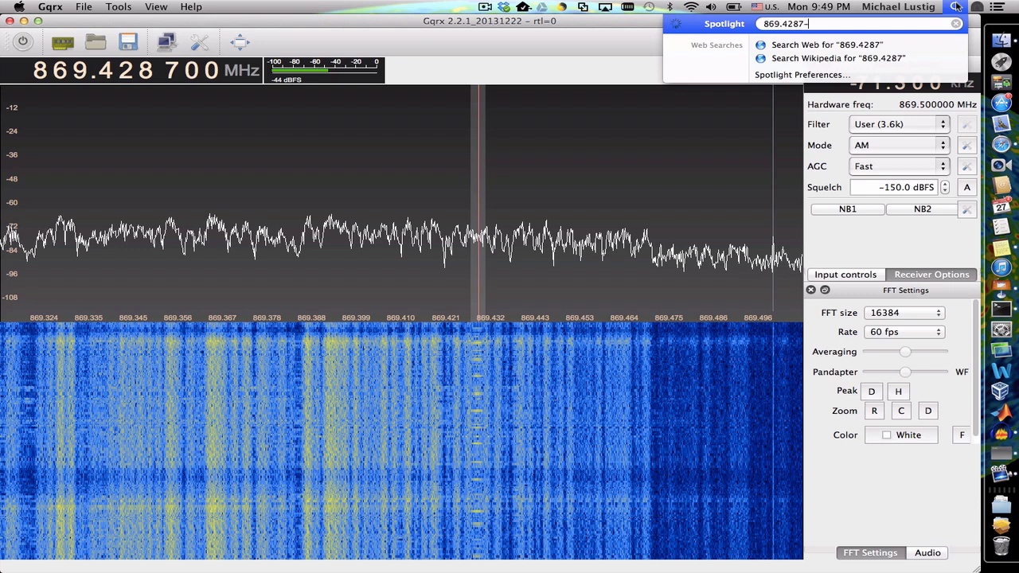
type("869")
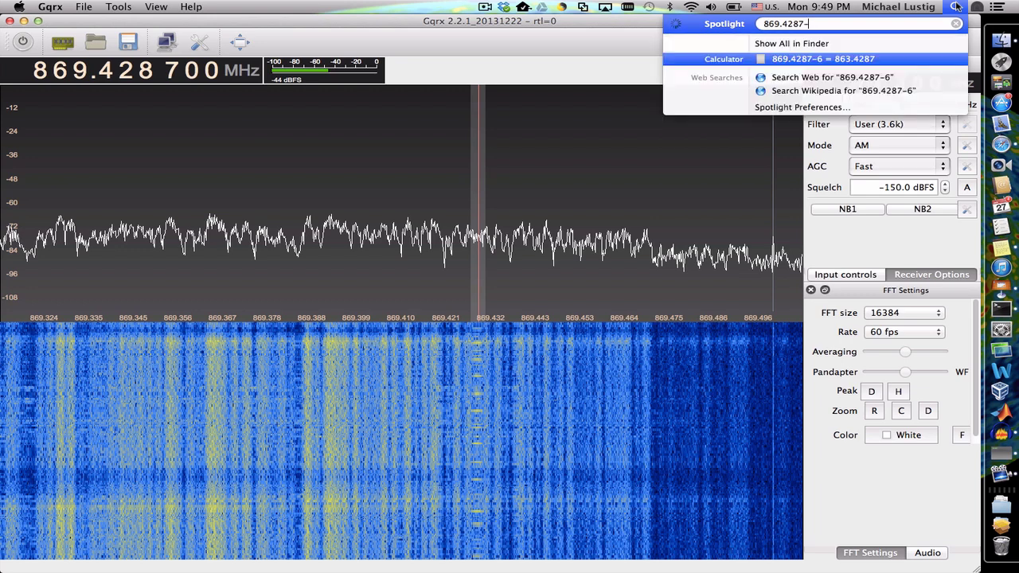
type(".4")
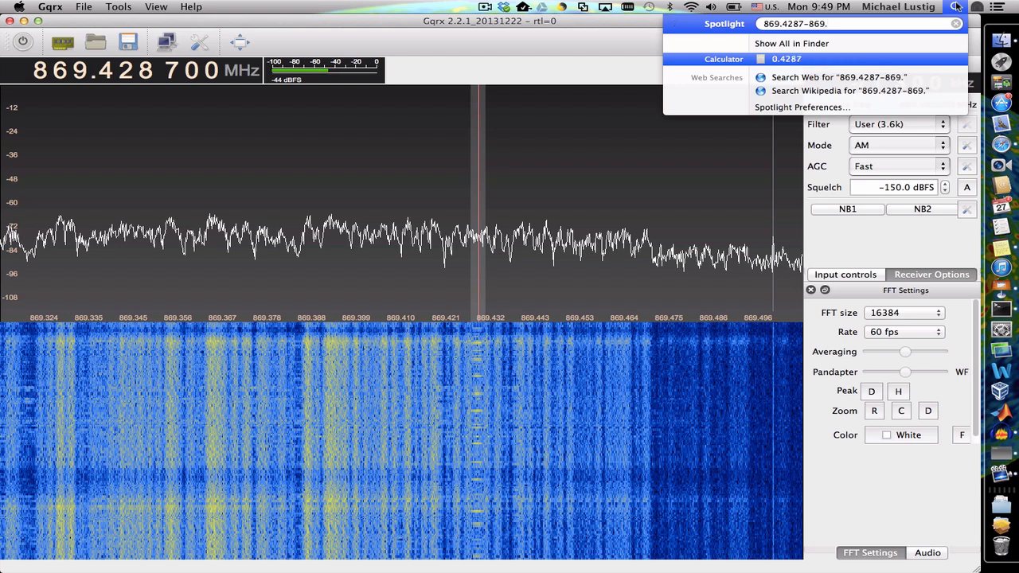
type("6")
key("BackSpace")
type("467")
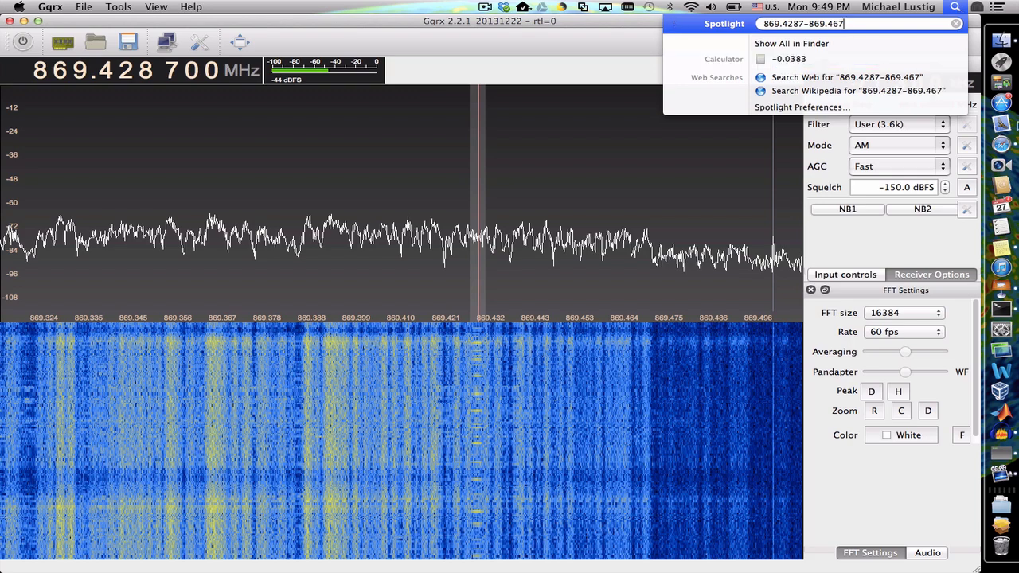
left_click(1001, 144)
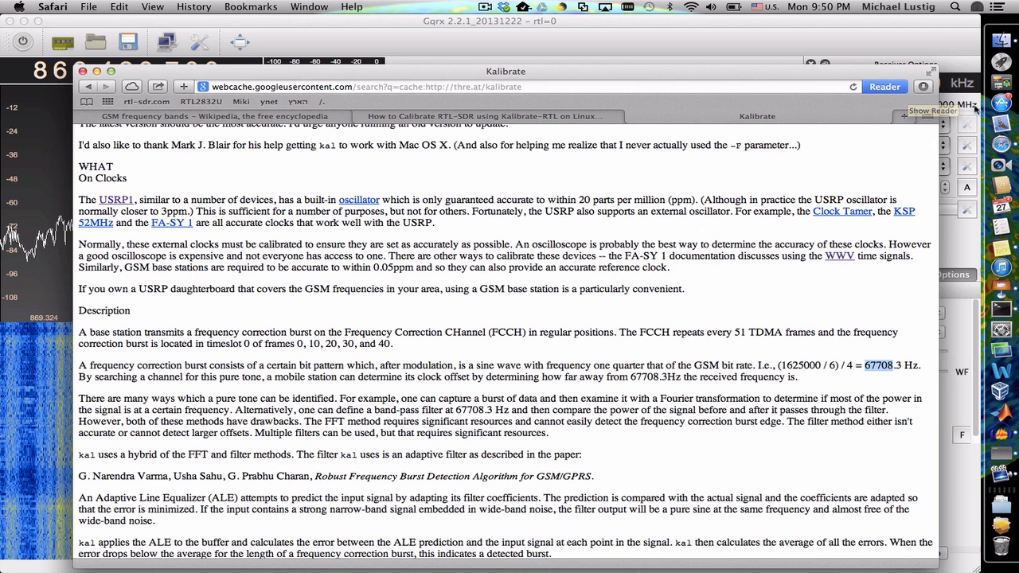
Extend the Spotlight sum to 869.4287 − 869.467708 (−0.039008) and divide by 869.4287×1e6 for ppm
left_click(955, 6)
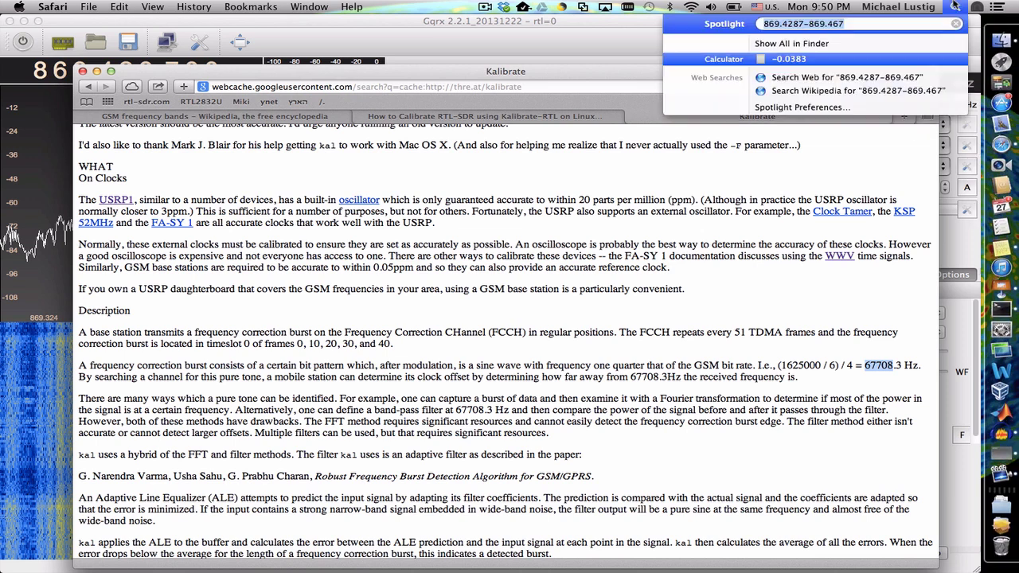
left_click(892, 24)
type("708")
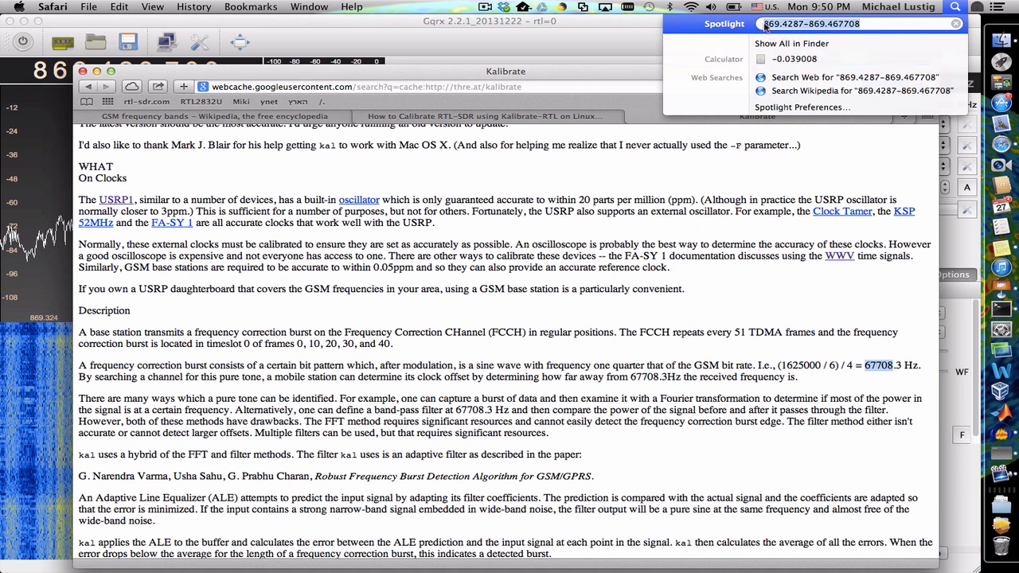
type("(")
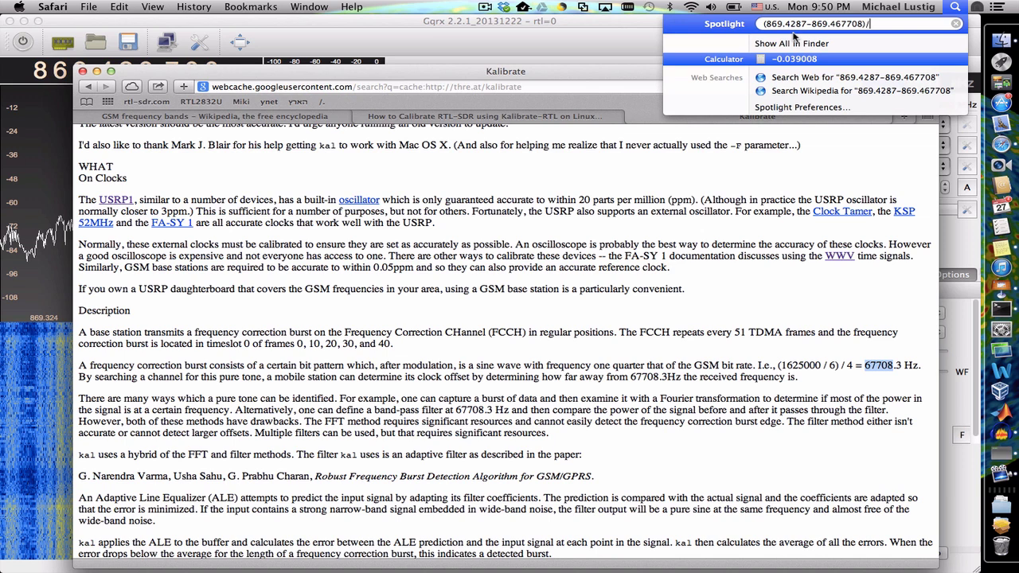
type("869.4287")
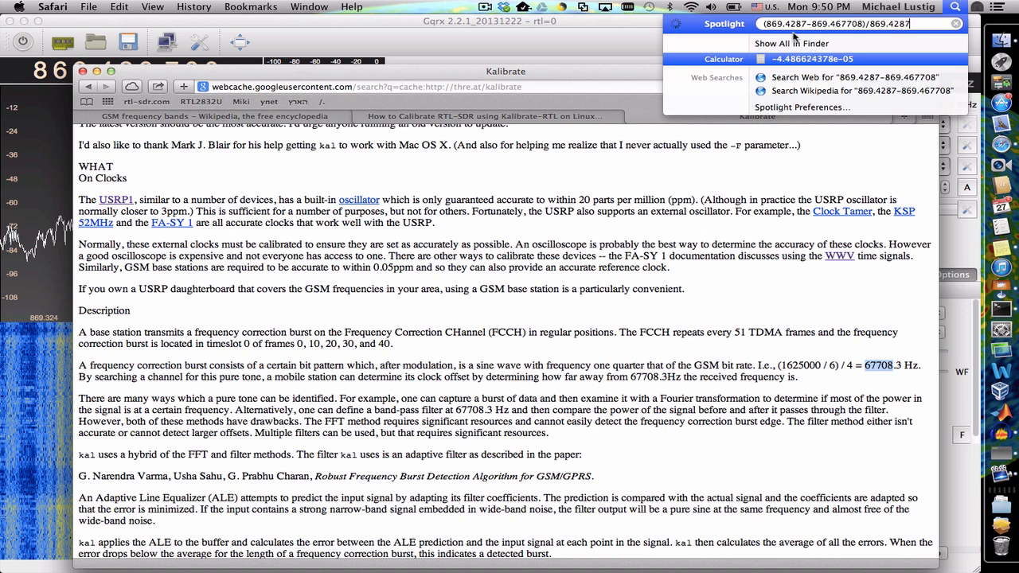
type("*1e6")
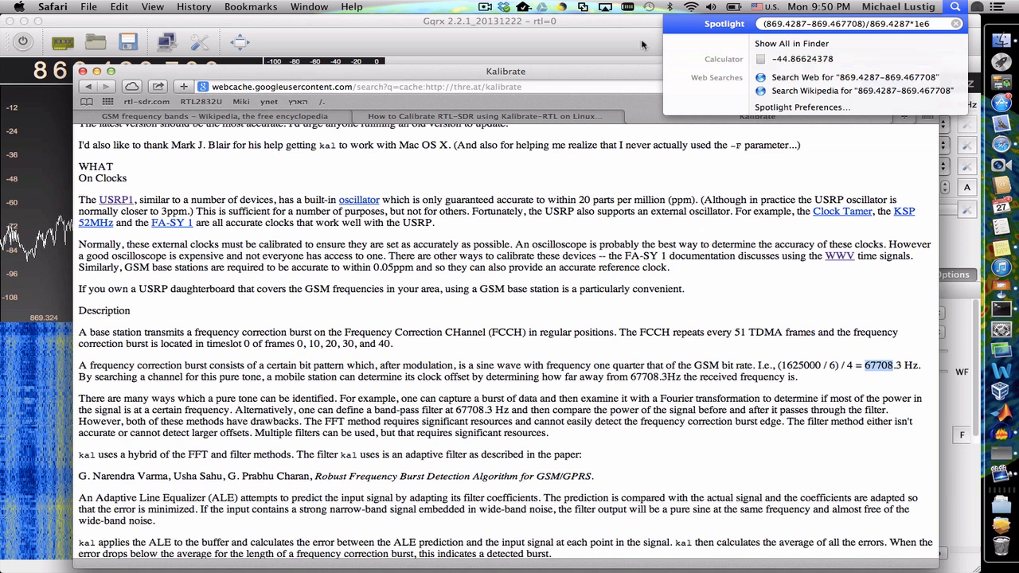
Enter 45 ppm as Gqrx's Freq. correction under Input controls and start the DSP
left_click(222, 27)
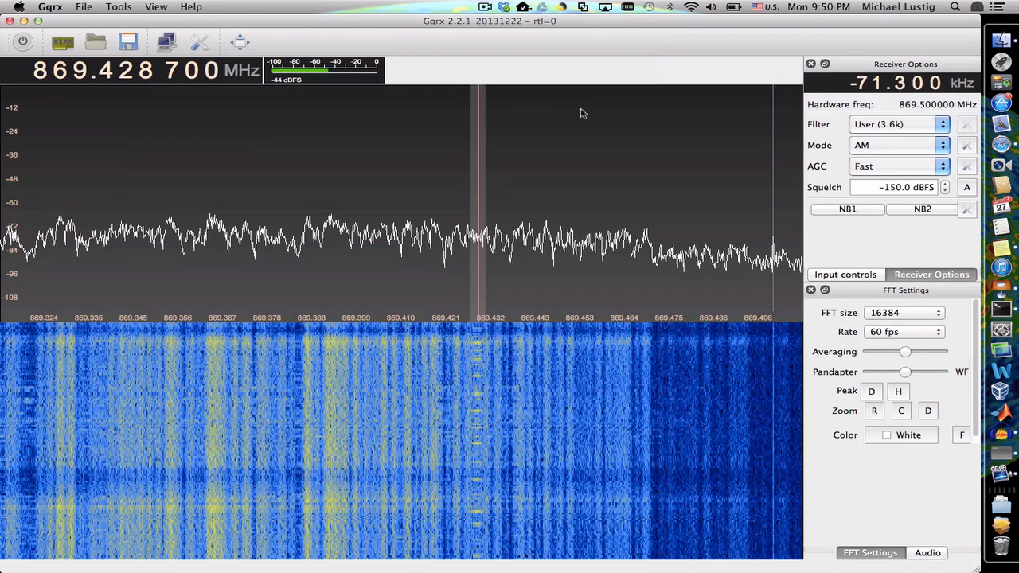
left_click(862, 276)
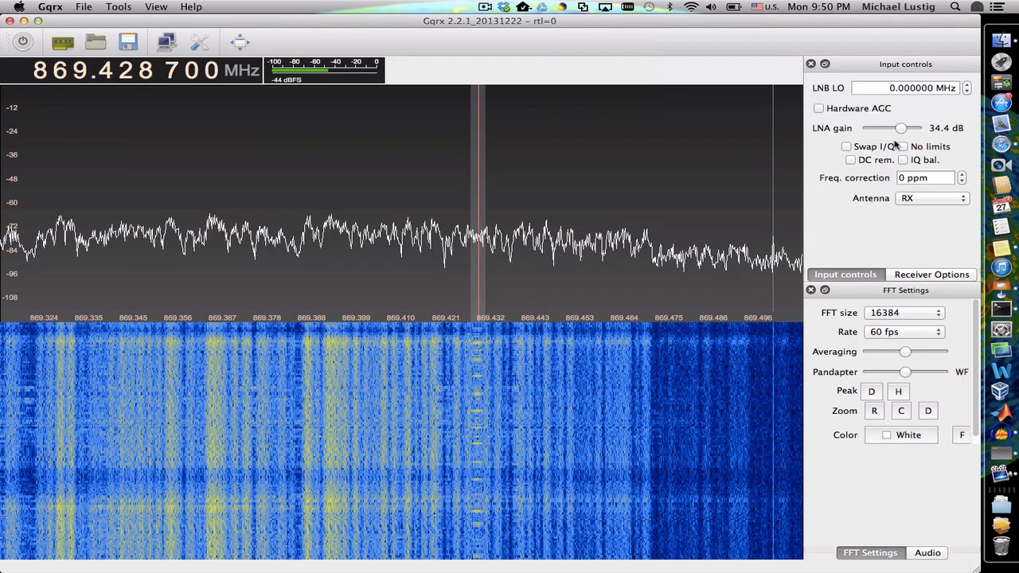
left_click(902, 178)
type("448")
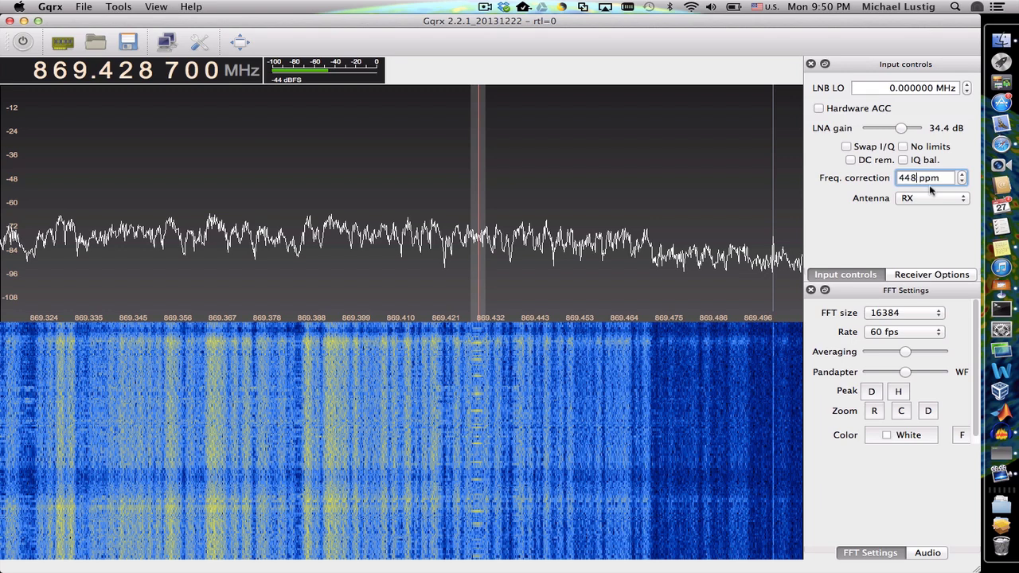
left_click(954, 7)
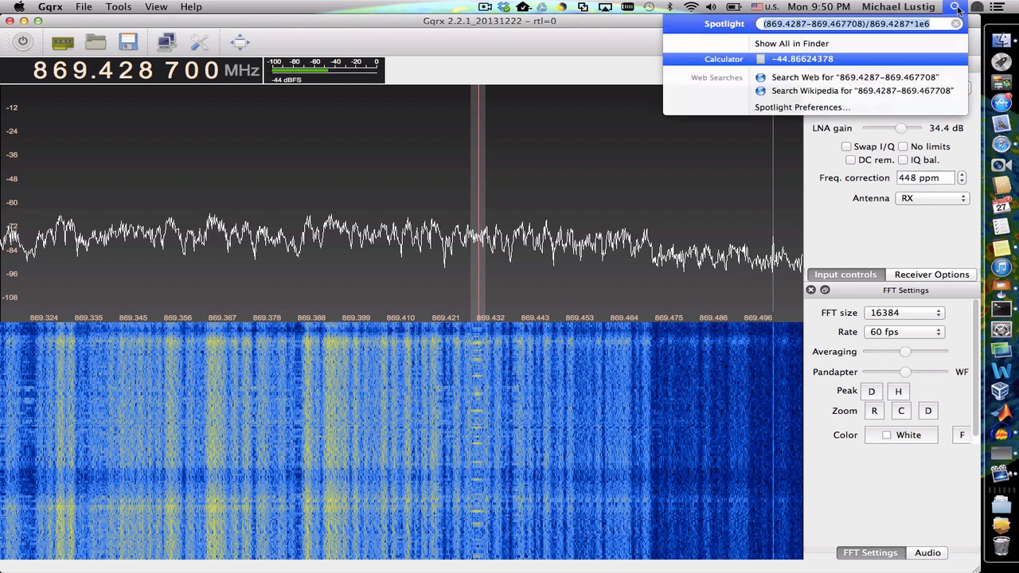
left_click(909, 152)
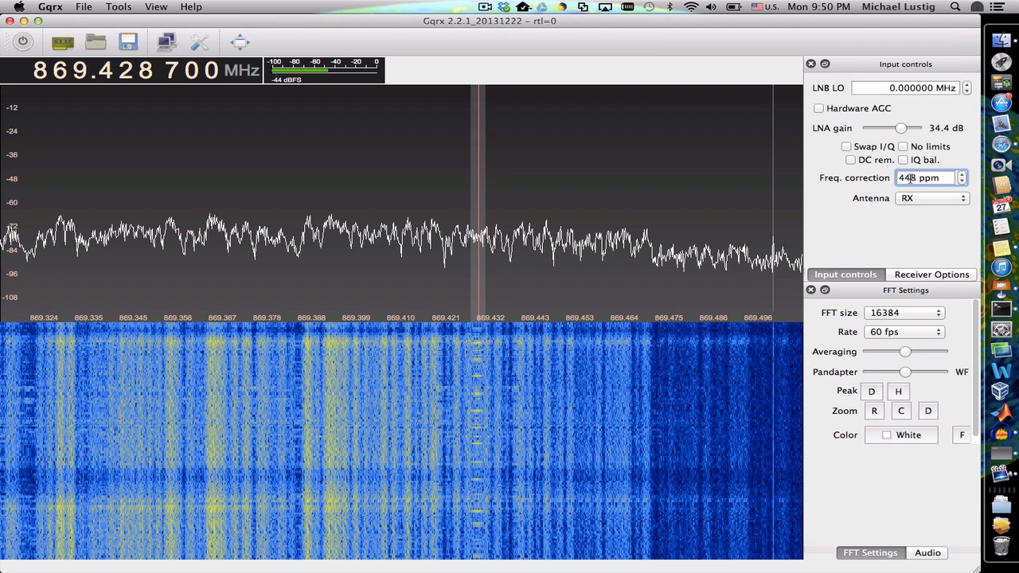
key("BackSpace")
key("BackSpace")
type("5")
left_click(23, 41)
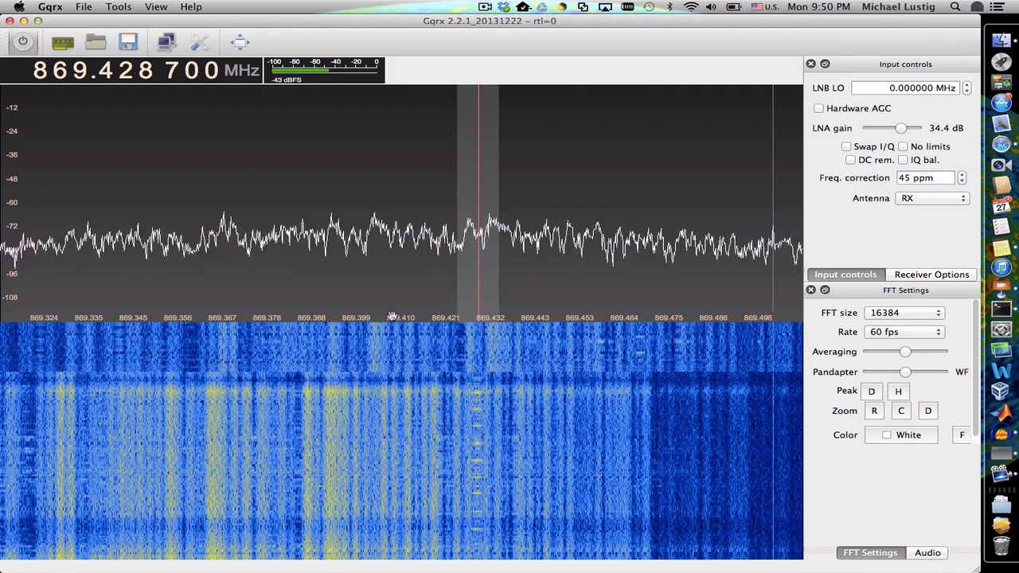
Move the demod marker onto 869.4678 MHz and pull the filter edge in around it
scroll(392, 318, "up", 1)
scroll(392, 318, "down", 2)
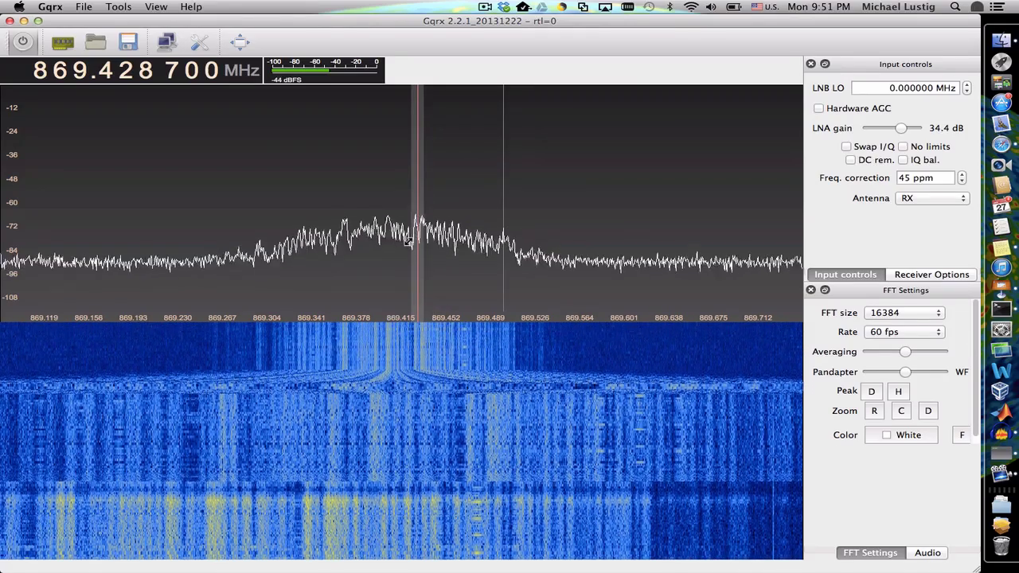
mouse_move(419, 194)
left_mouse_down()
mouse_move(392, 192)
mouse_move(409, 190)
left_mouse_up()
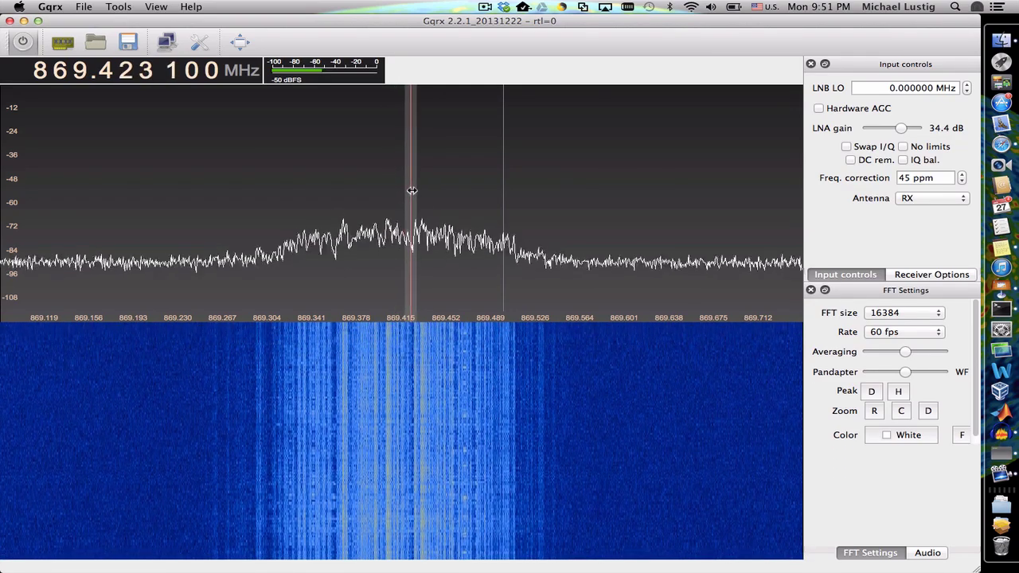
left_click_drag(411, 190, 409, 190)
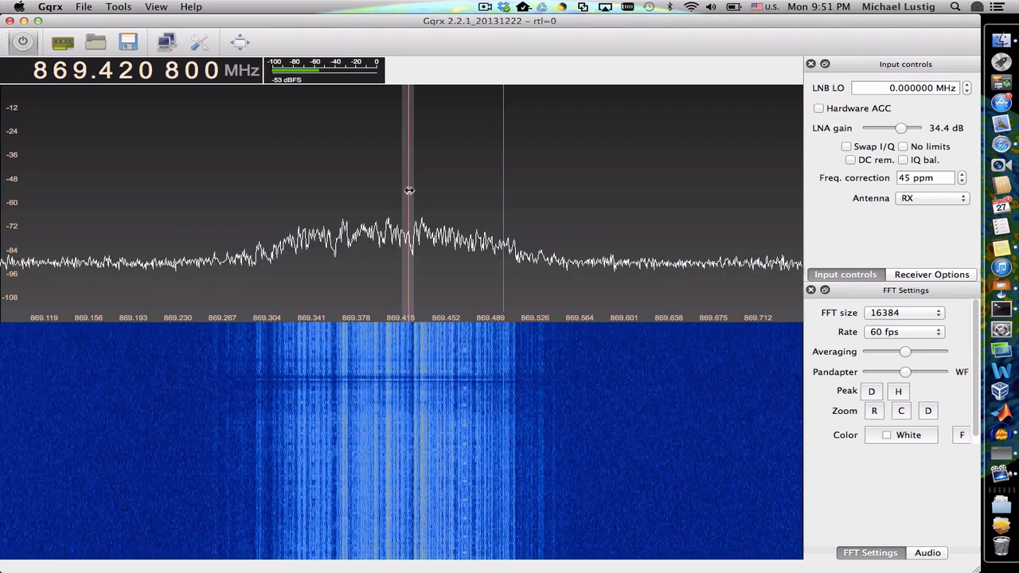
left_click_drag(409, 191, 466, 193)
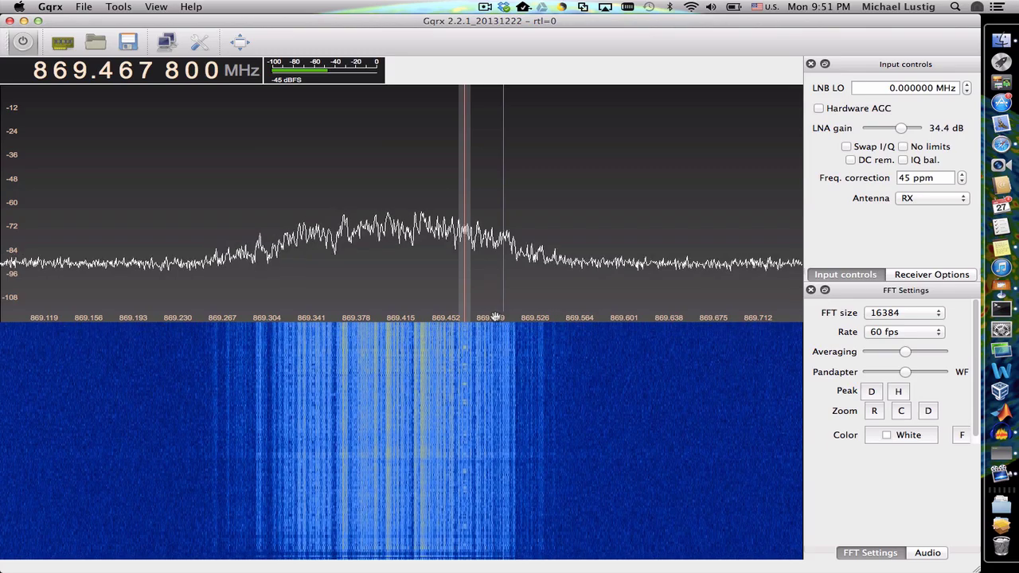
scroll(494, 317, "up", 4)
left_click_drag(397, 182, 375, 182)
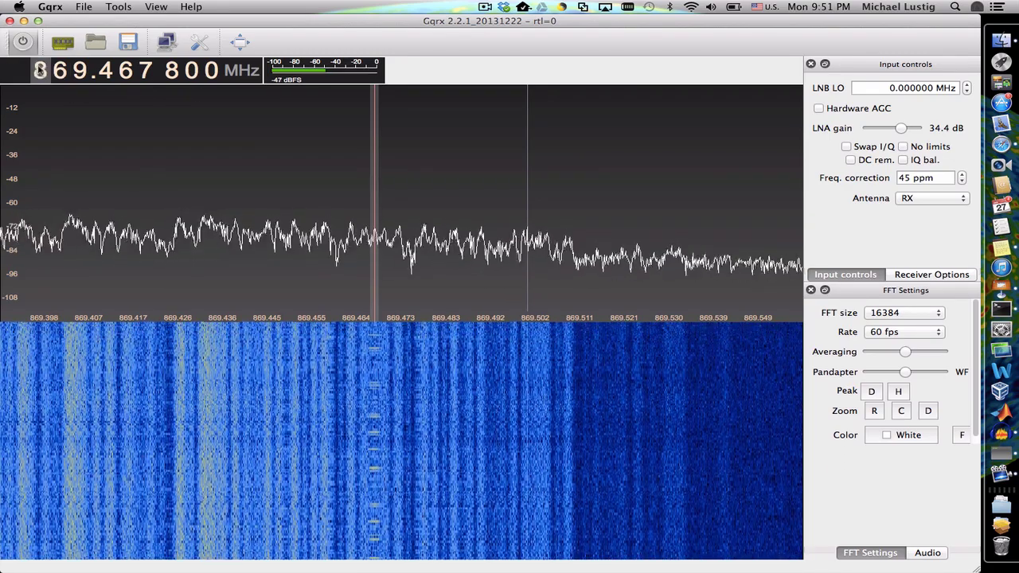
Retune from 869 MHz down to the strong peak at 162.425200 MHz
key("1")
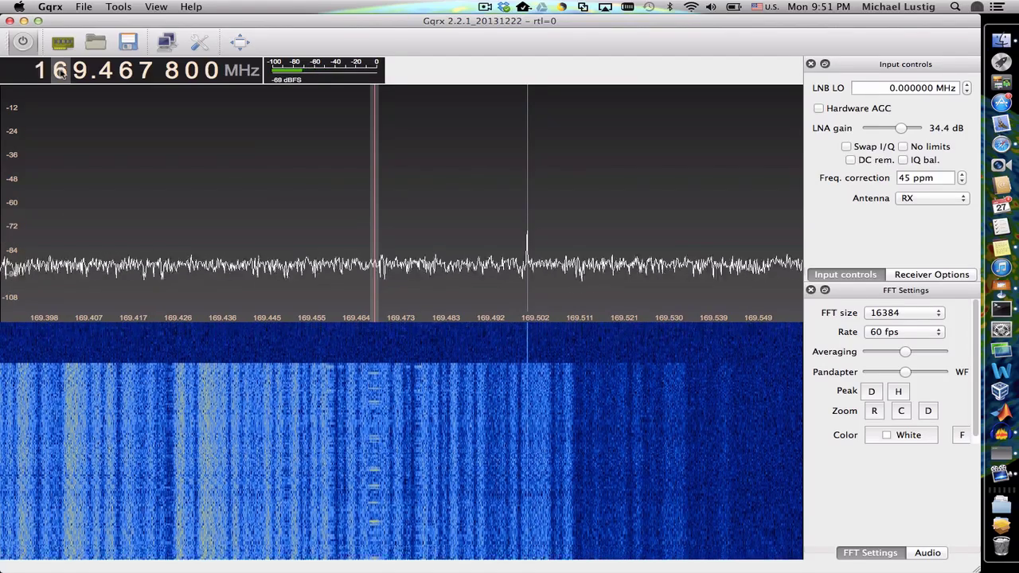
scroll(60, 71, "down", 1)
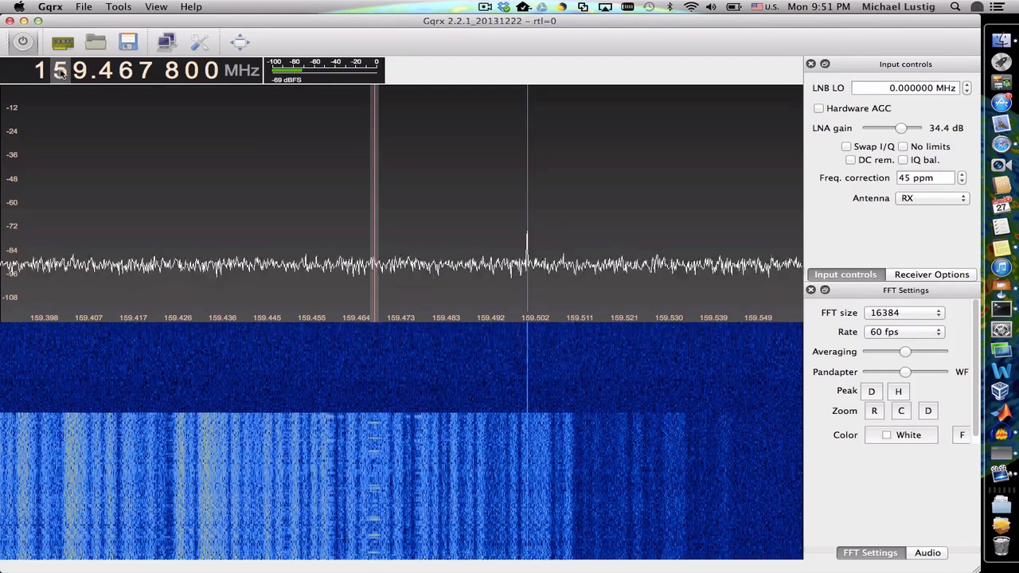
scroll(80, 72, "up", 3)
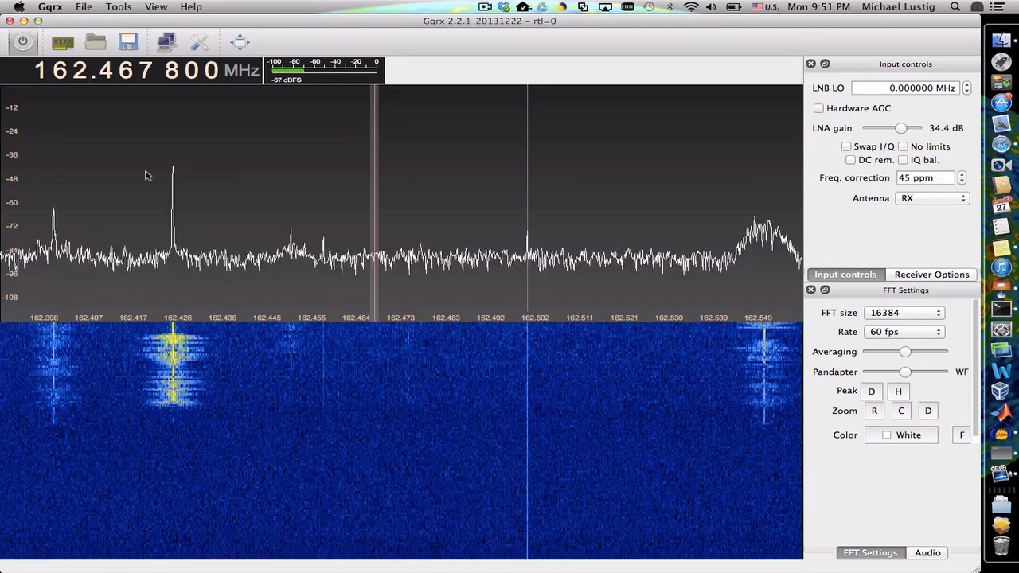
left_click(174, 297)
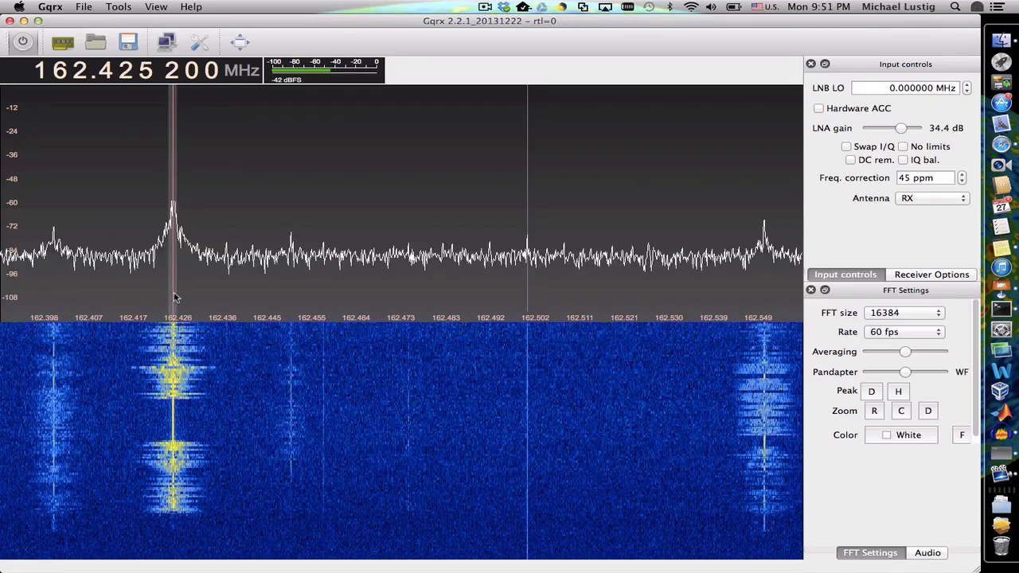
left_click(177, 298)
left_click(175, 298)
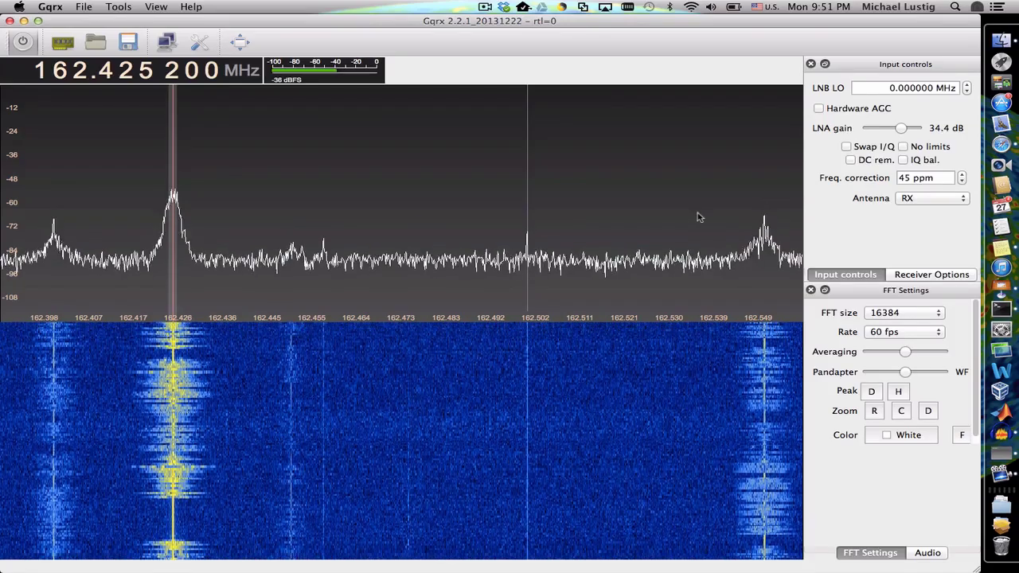
Reset the frequency correction from 45 ppm to 0 ppm
left_click(905, 176)
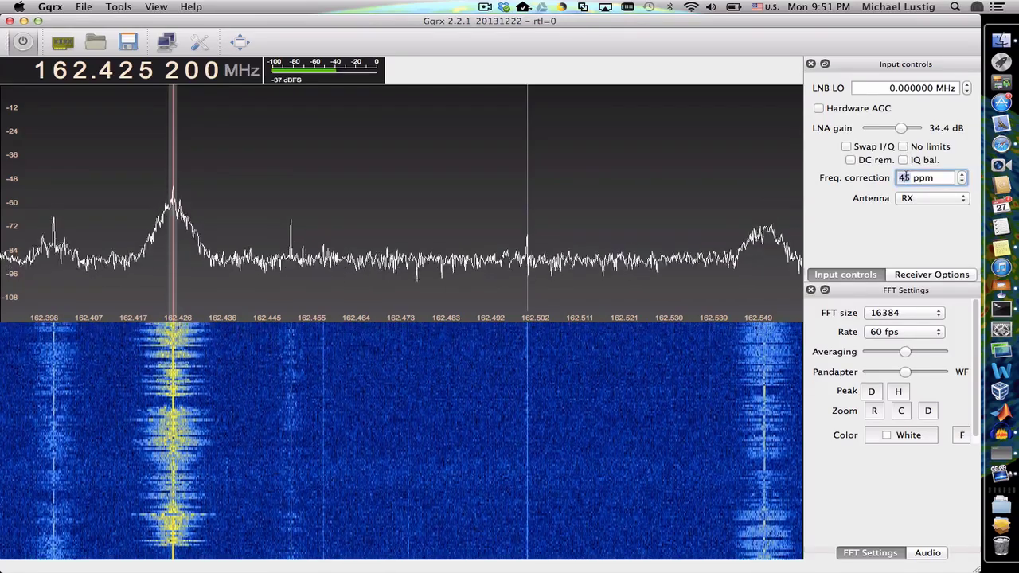
key("BackSpace")
key("BackSpace")
type("0")
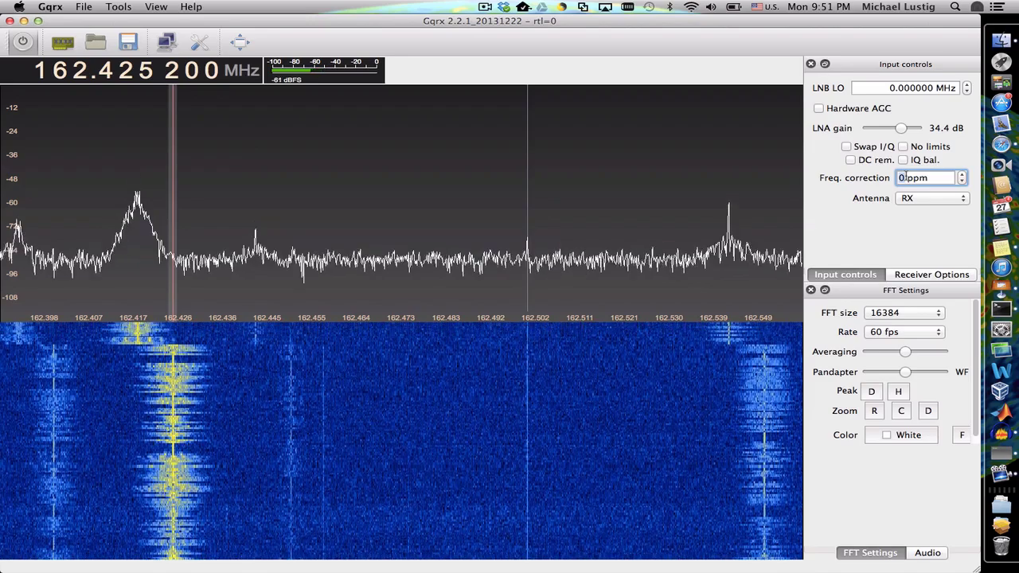